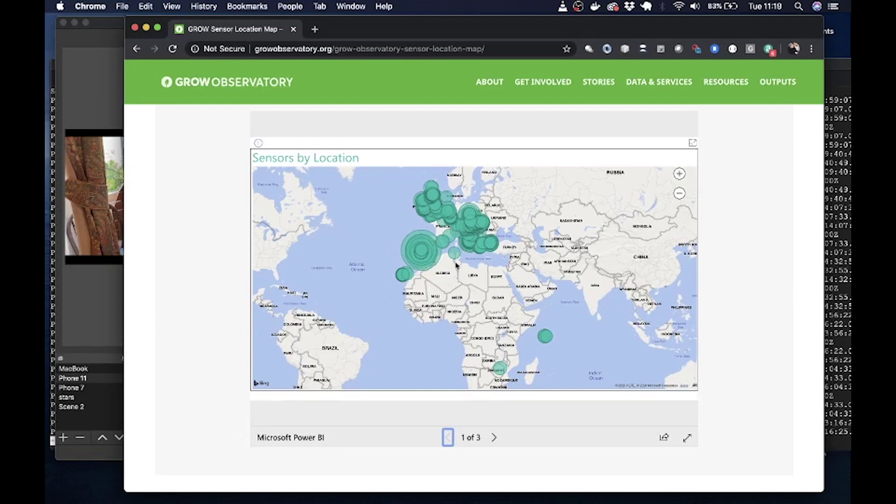
# Step: Pan and zoom the Sensors by Location map from Europe in to central Scotland's sensor clusters
pyautogui.moveTo(445, 265); pyautogui.dragTo(431, 284)
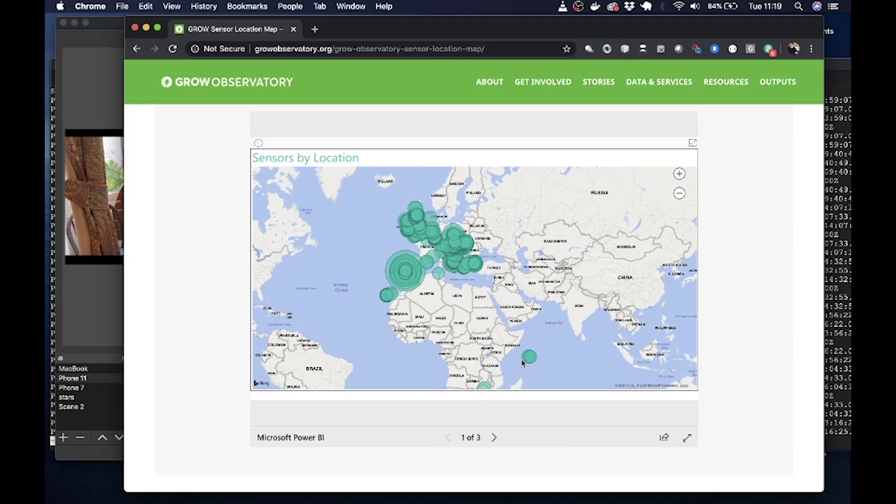
pyautogui.moveTo(524, 361)
pyautogui.moveTo(436, 294); pyautogui.dragTo(440, 336)
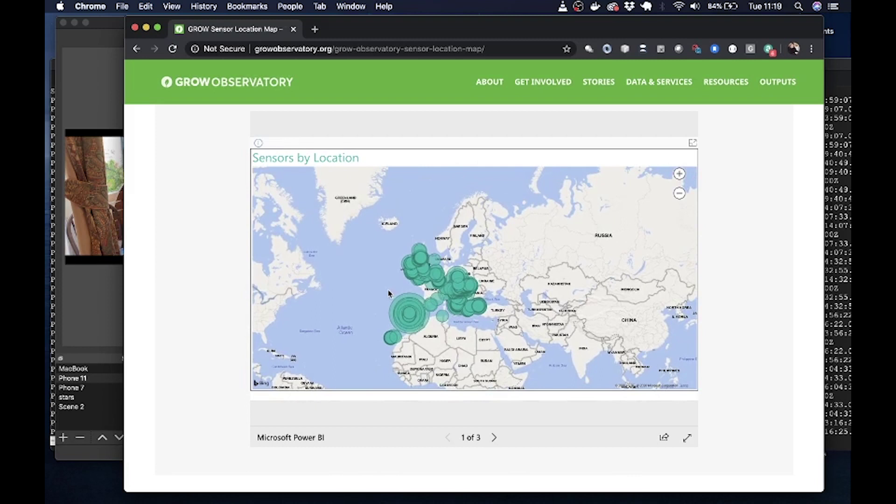
pyautogui.scroll(2, 389, 294)
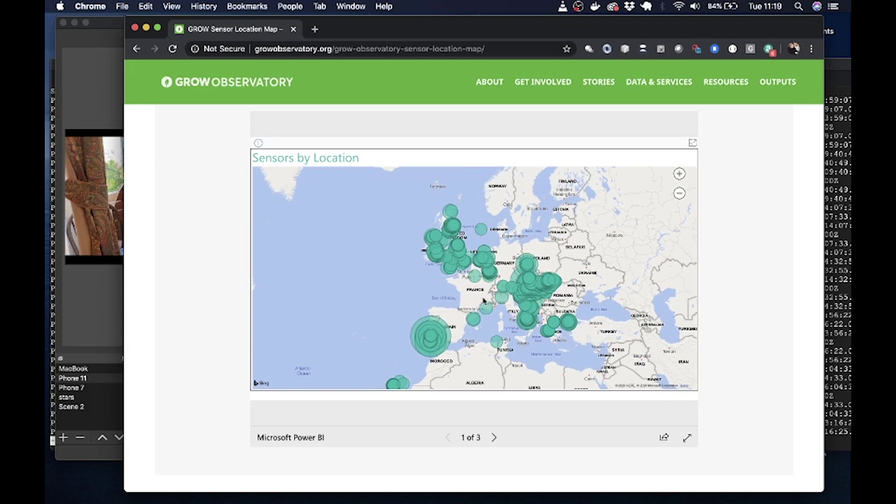
pyautogui.scroll(2, 460, 289)
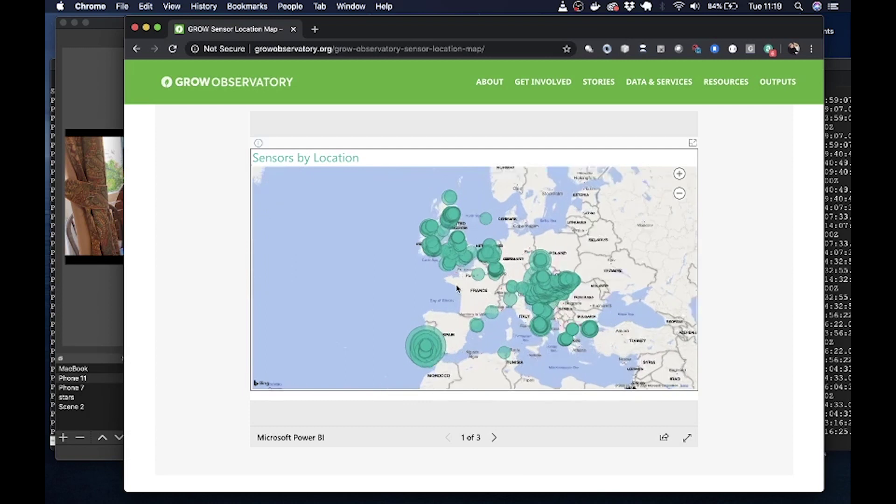
pyautogui.moveTo(458, 176); pyautogui.dragTo(416, 233)
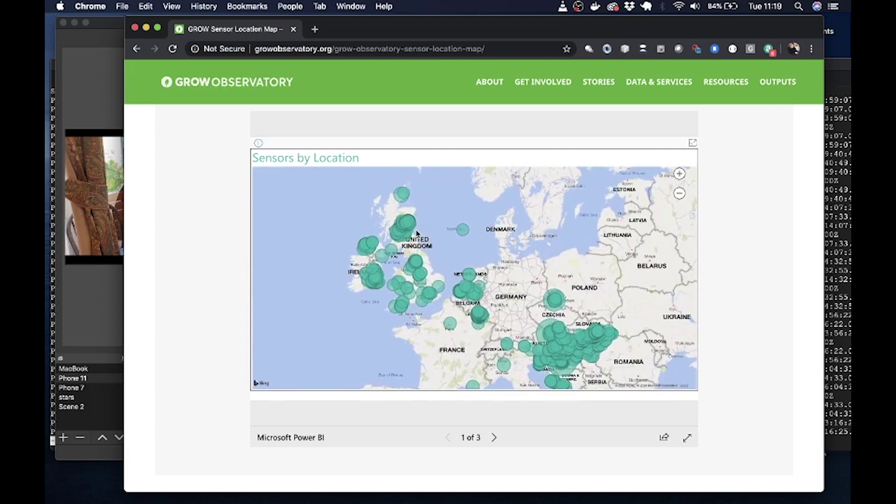
pyautogui.scroll(3, 417, 233)
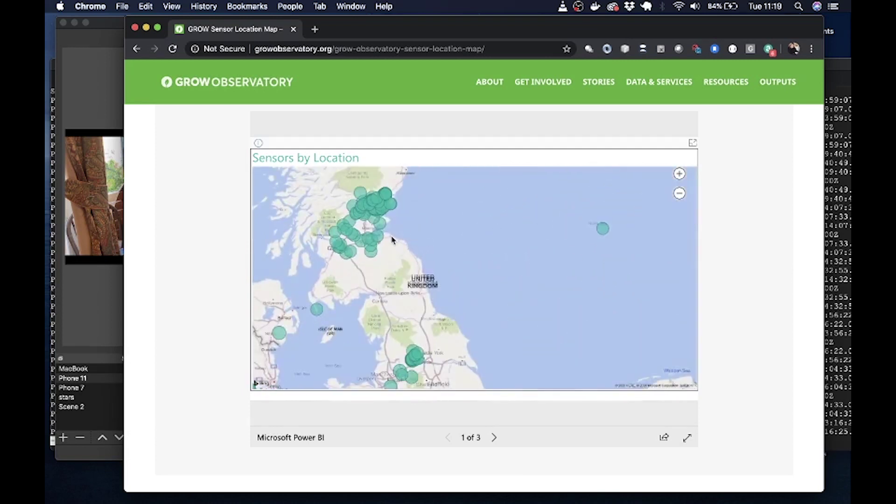
pyautogui.moveTo(392, 240); pyautogui.dragTo(440, 263)
pyautogui.scroll(2, 440, 248)
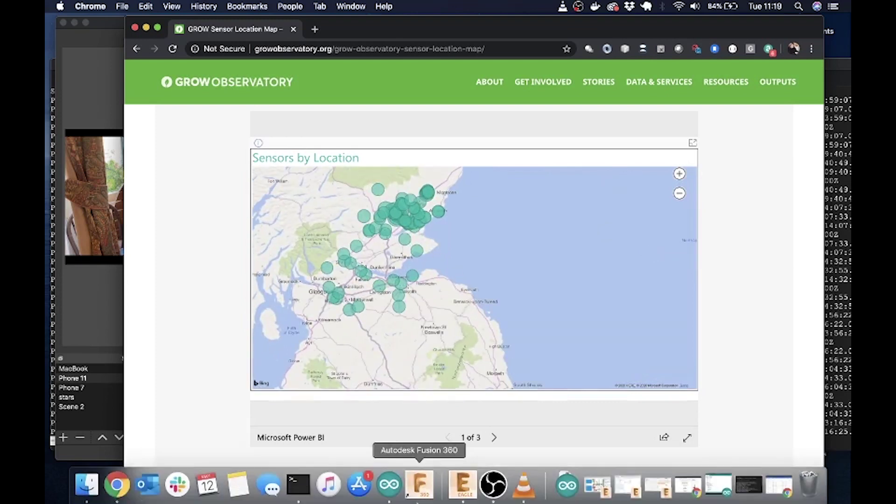
# Step: Advance the report to page 3, the Date Sensors last read chart, then minimise the browser
pyautogui.click(494, 438)
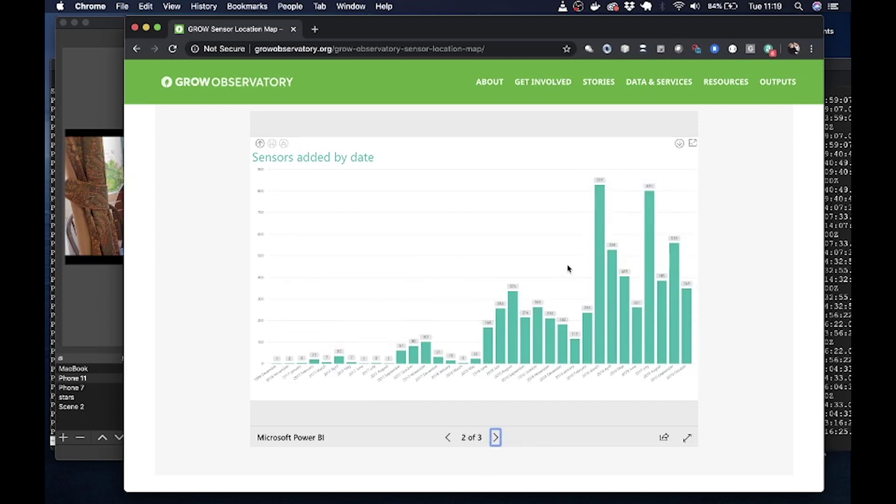
pyautogui.click(496, 438)
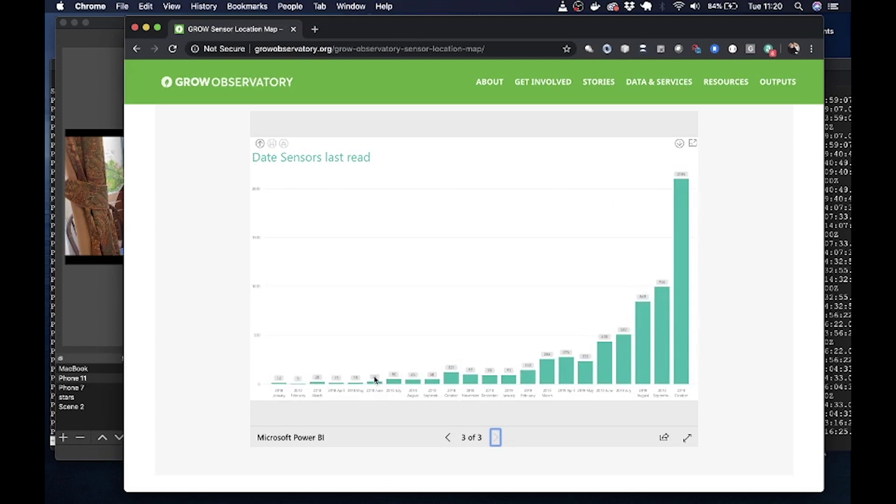
pyautogui.click(146, 28)
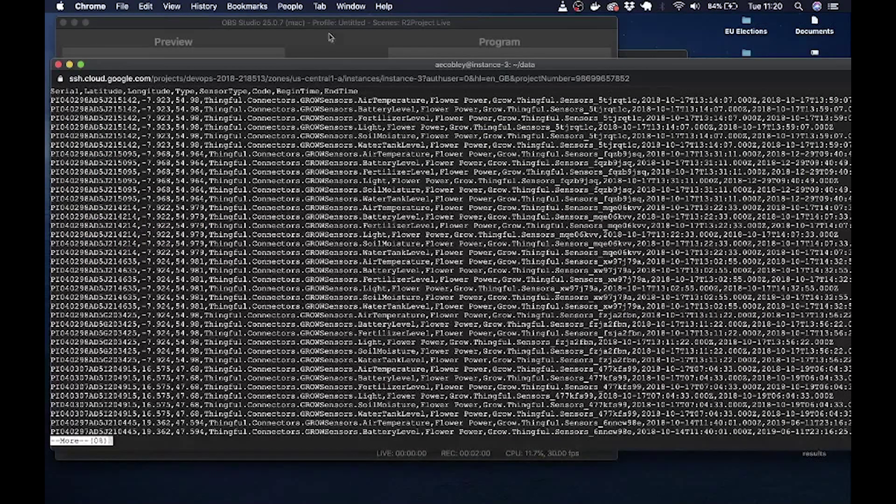
# Step: Bring the OBS Studio window to the front over the terminal
pyautogui.click(313, 54)
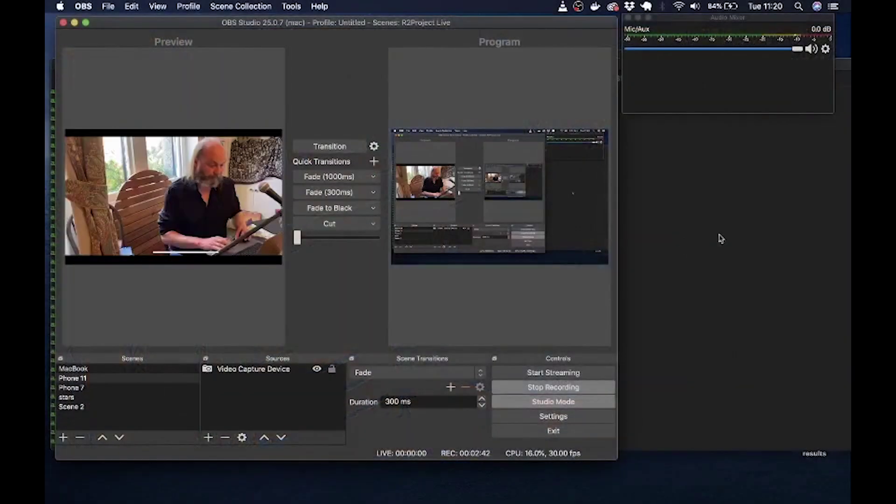
# Step: Run ls -laht in ~/data to list Locations.csv (8.1M) and TimeSeries.csv (15G)
pyautogui.press('super+Tab')
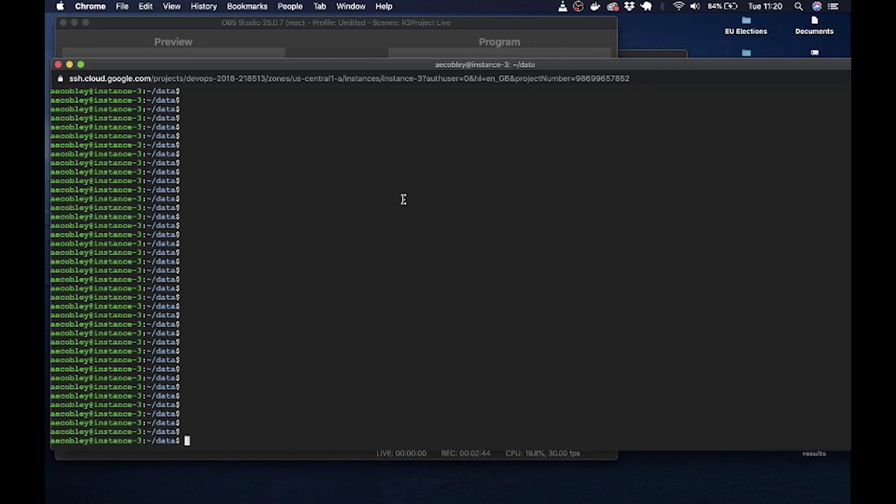
pyautogui.write('ls -laht')
pyautogui.press('Return')
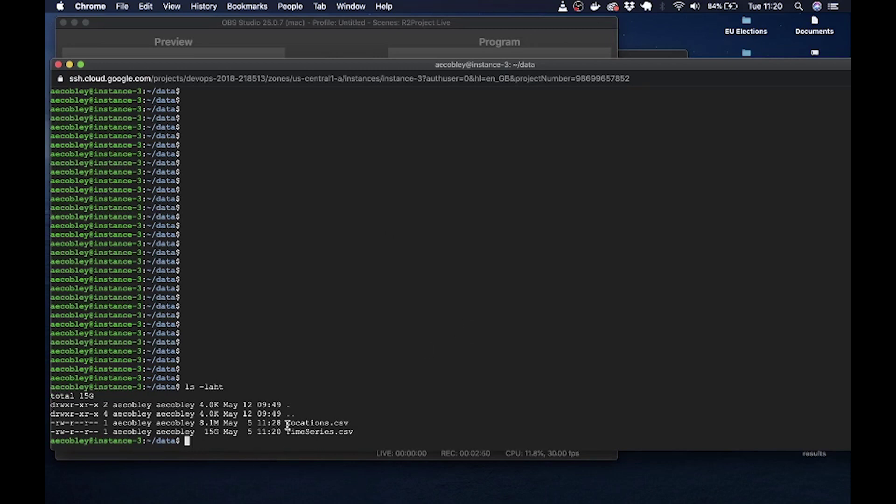
# Step: Highlight the Locations.csv and TimeSeries.csv names in the listing, then bring OBS Studio forward
pyautogui.moveTo(286, 423); pyautogui.dragTo(351, 433)
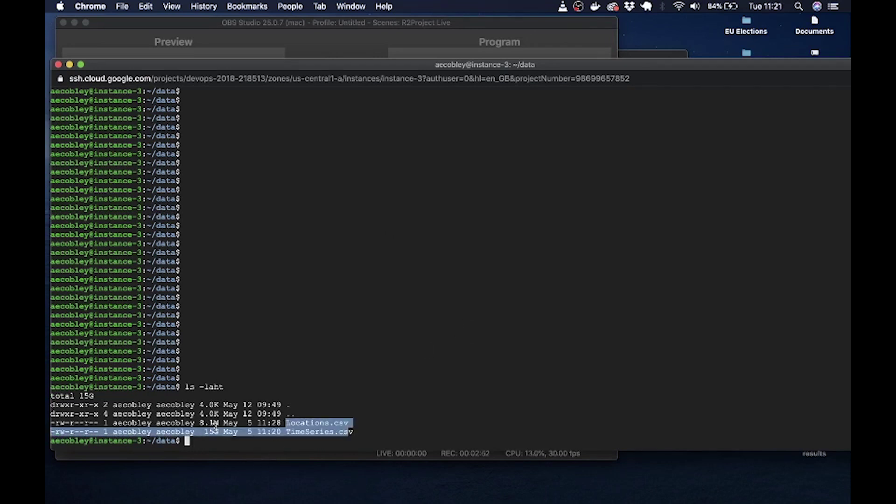
pyautogui.click(388, 430)
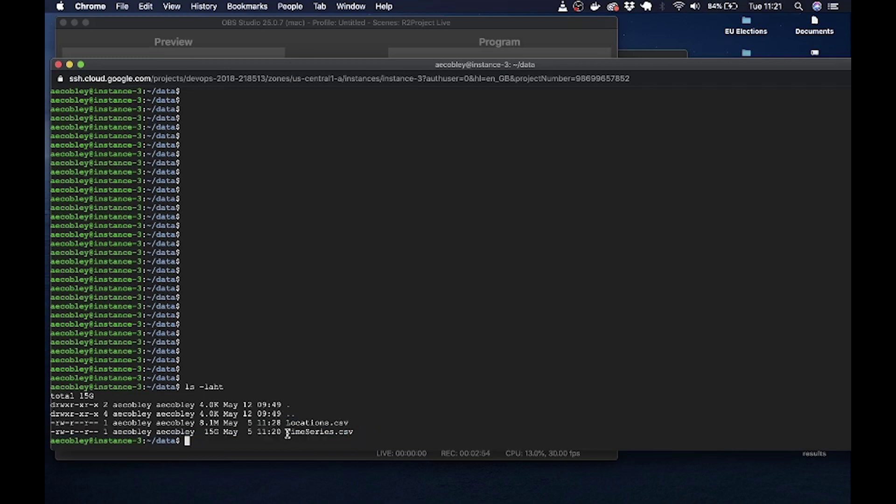
pyautogui.moveTo(286, 433); pyautogui.dragTo(352, 433)
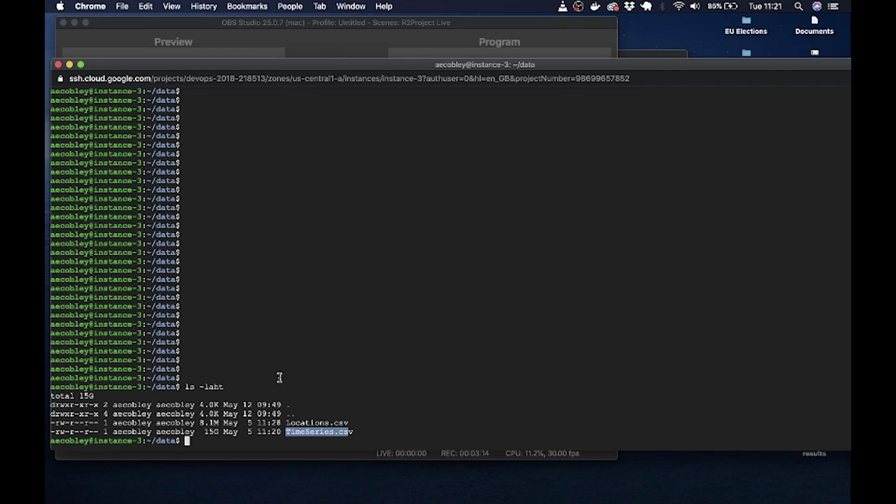
pyautogui.click(297, 388)
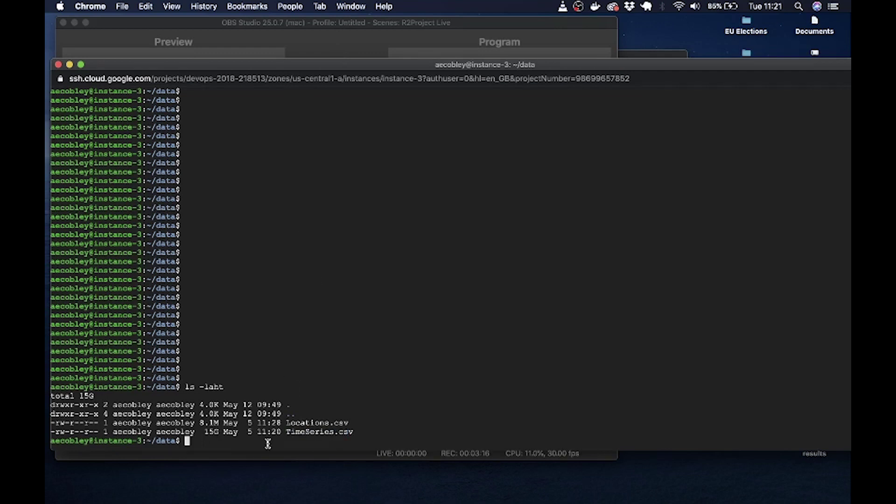
pyautogui.click(358, 54)
# Step: Run more Locations.csv, pasting the file name from the listing, to show its header row
pyautogui.write('more')
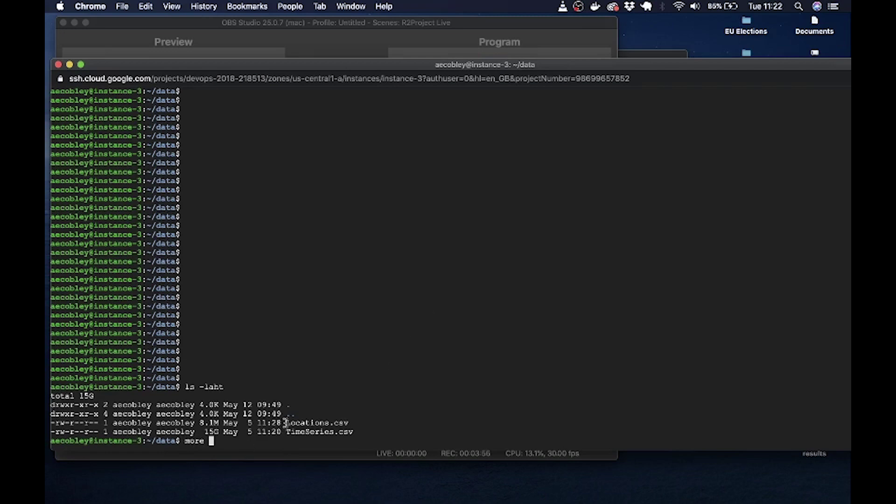
pyautogui.moveTo(286, 423); pyautogui.dragTo(355, 422)
pyautogui.press('super+x')
pyautogui.press('super+v')
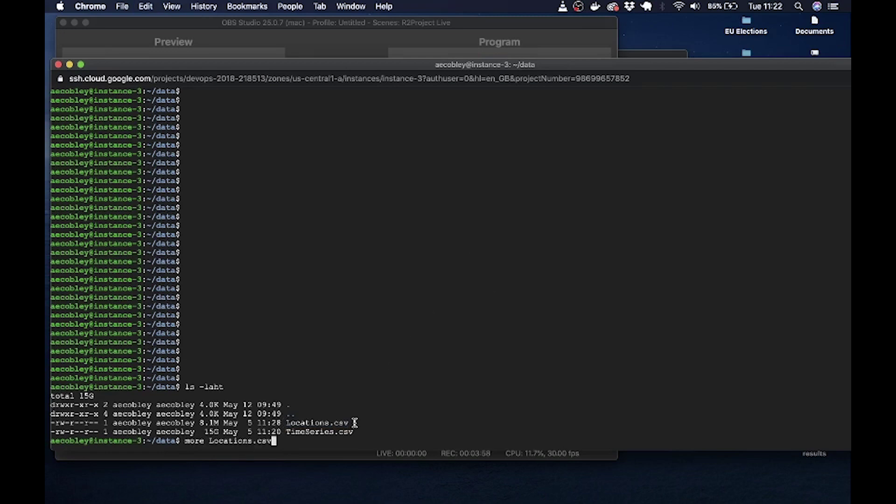
pyautogui.press('Return')
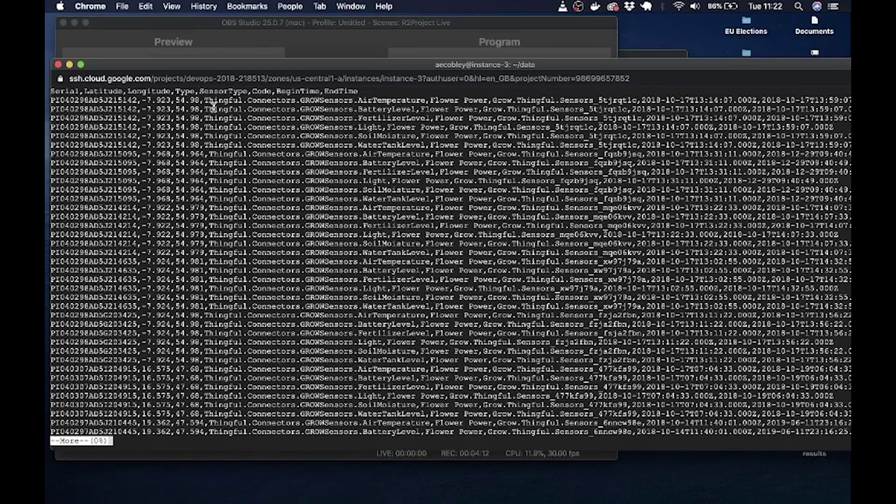
pyautogui.moveTo(204, 100); pyautogui.dragTo(425, 102)
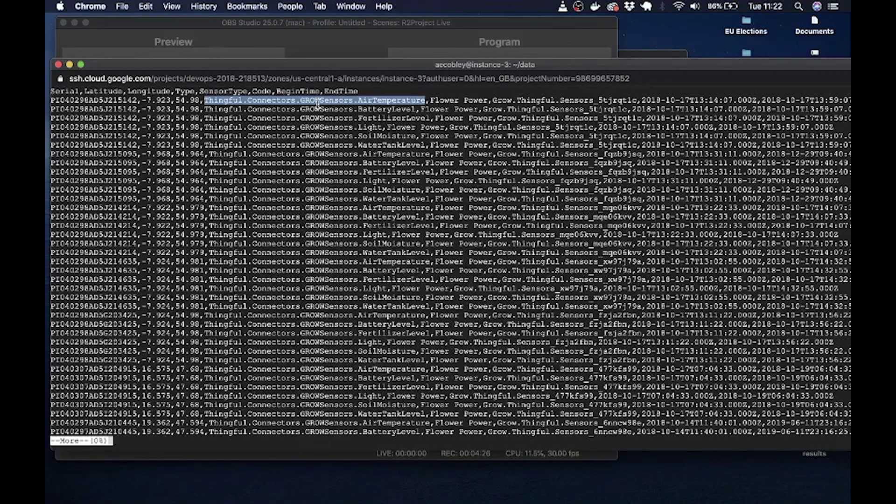
pyautogui.click(376, 105)
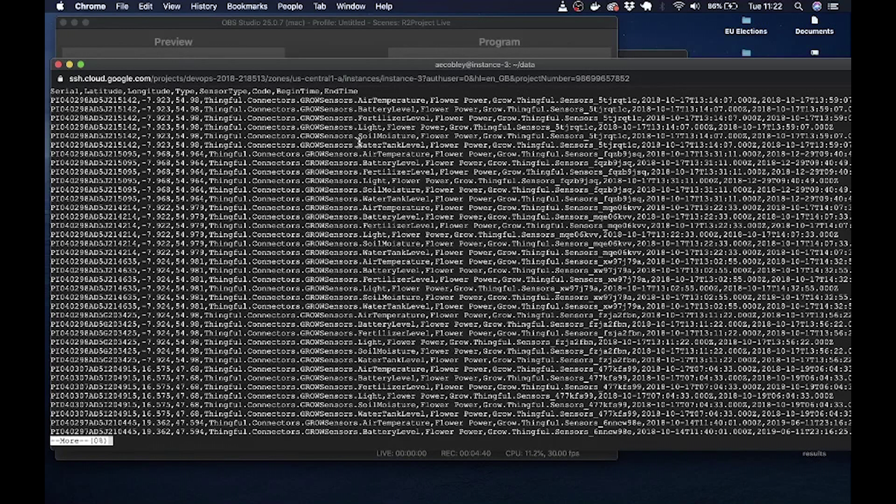
pyautogui.moveTo(358, 144); pyautogui.dragTo(424, 143)
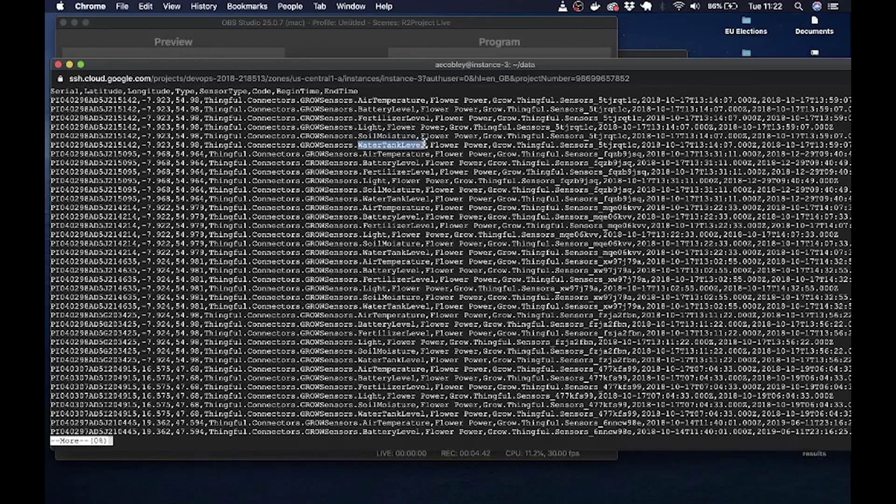
pyautogui.press('super+c')
pyautogui.click(359, 118)
pyautogui.moveTo(360, 117); pyautogui.dragTo(430, 118)
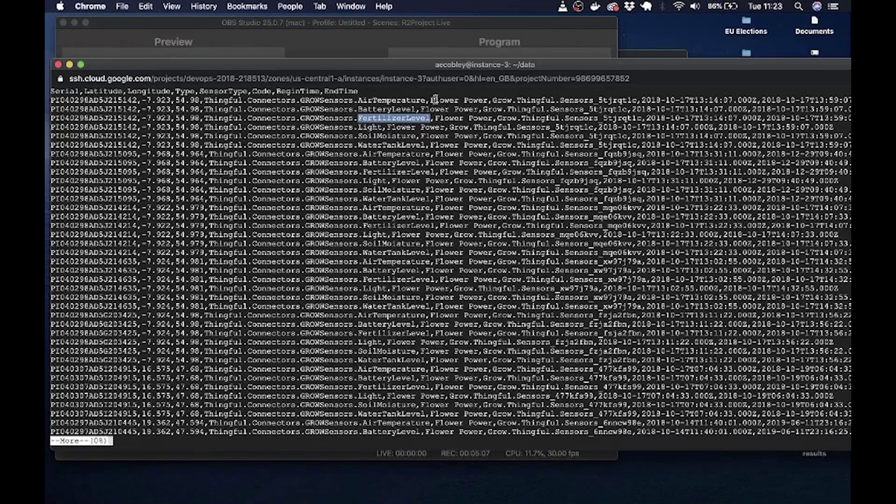
# Step: Highlight the first row's SensorType, Code, BeginTime and EndTime values, then the first sensor's rows
pyautogui.moveTo(432, 100); pyautogui.dragTo(490, 98)
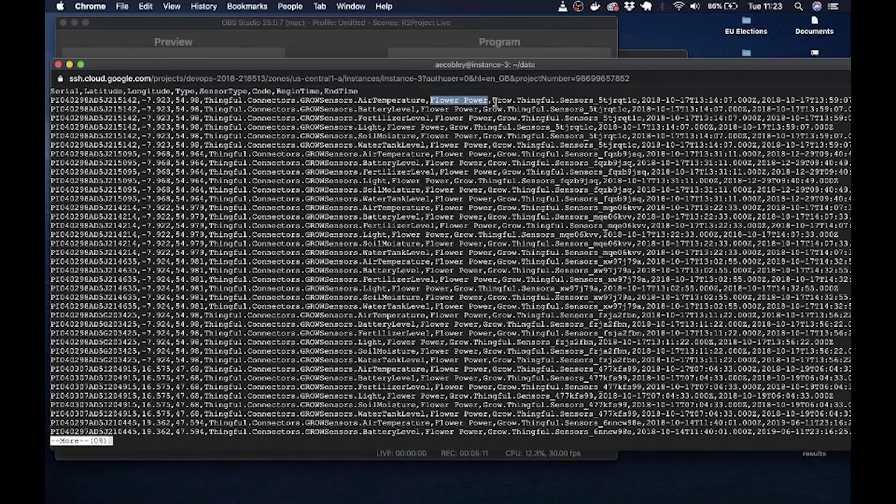
pyautogui.moveTo(492, 100); pyautogui.dragTo(639, 100)
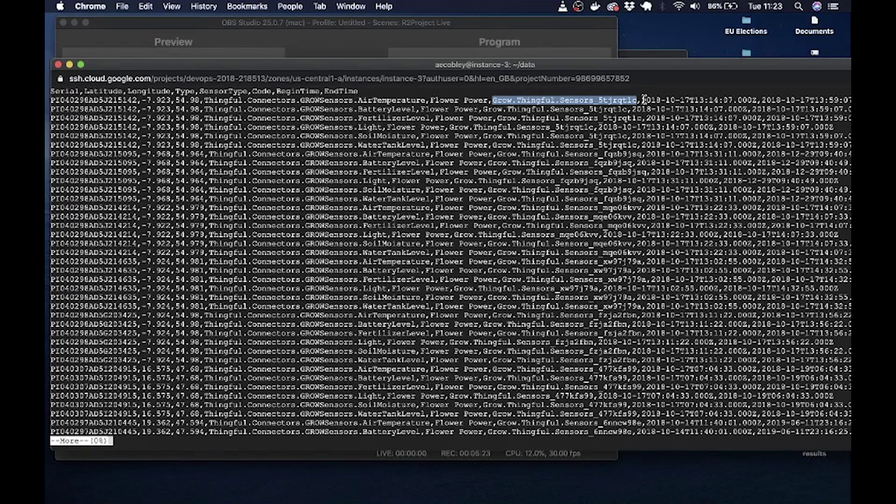
pyautogui.moveTo(644, 100); pyautogui.dragTo(695, 100)
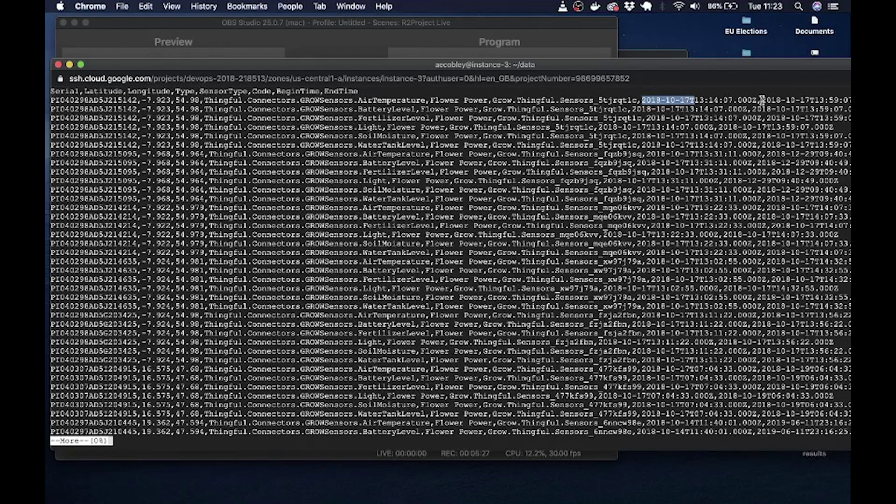
pyautogui.moveTo(762, 99); pyautogui.dragTo(825, 100)
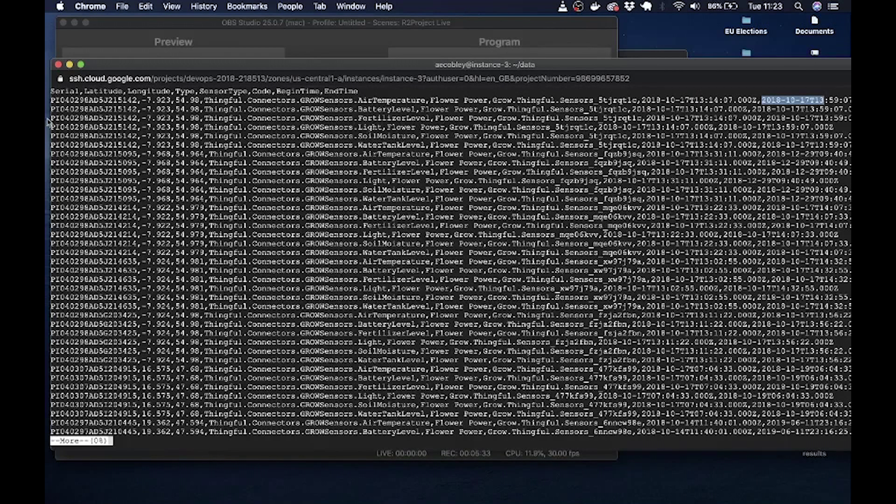
pyautogui.click(53, 101)
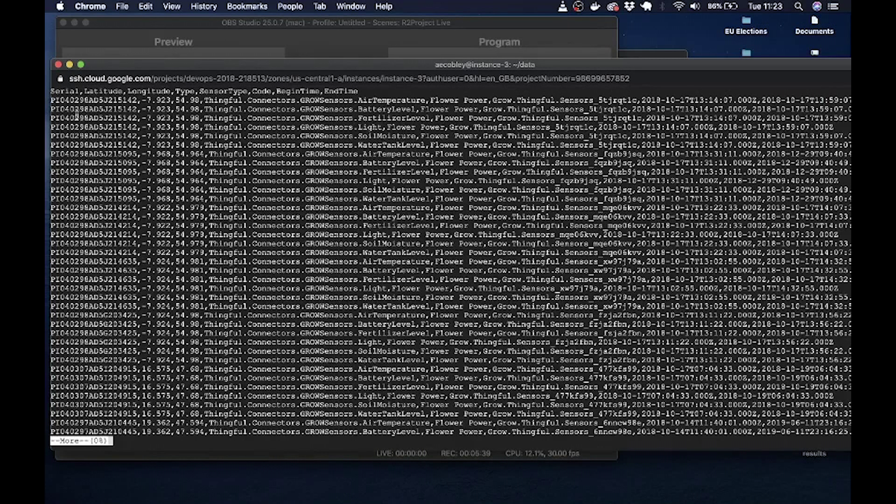
pyautogui.moveTo(52, 100); pyautogui.dragTo(149, 143)
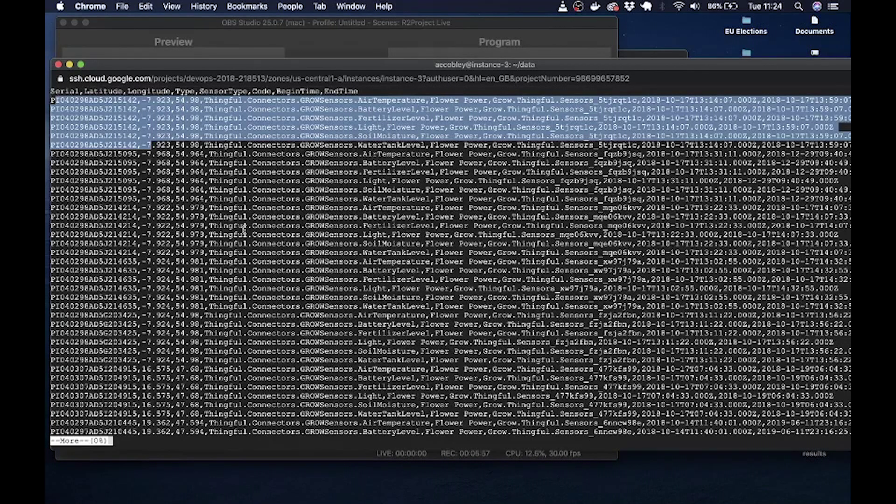
# Step: Quit the Locations.csv viewer and Tab-complete 'more TimeSeries.csv' at the shell prompt
pyautogui.press('q')
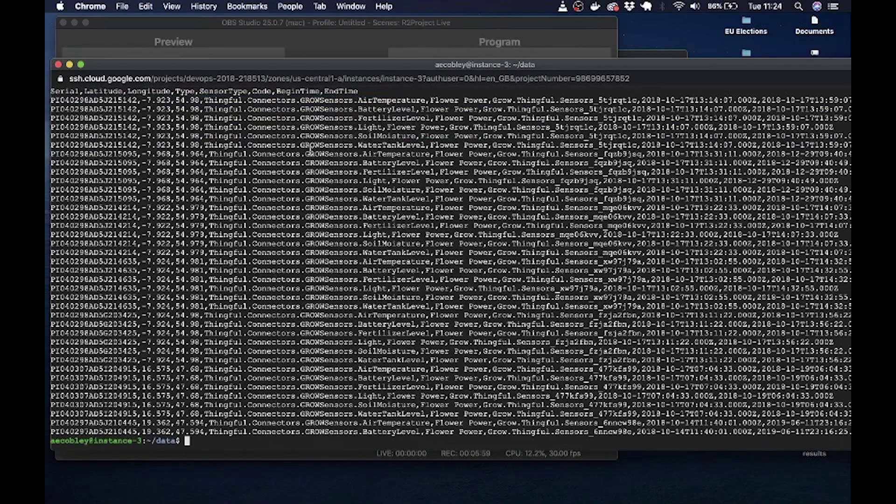
pyautogui.click(343, 49)
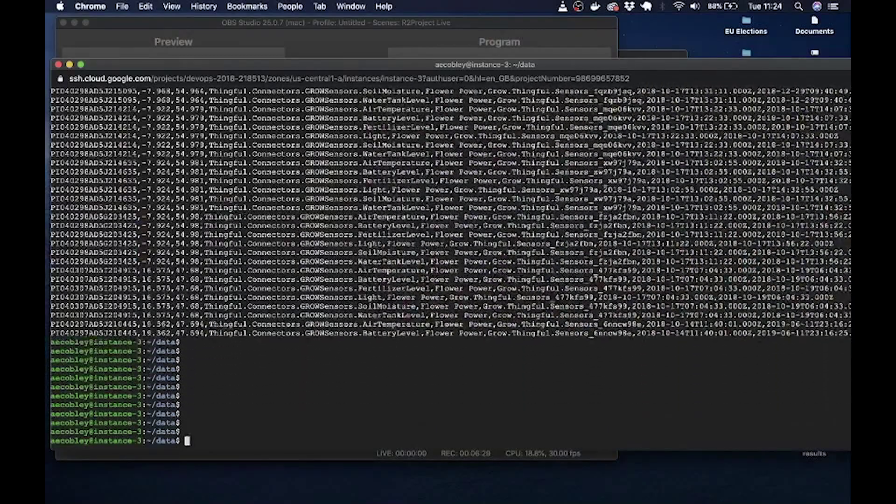
pyautogui.write('more T')
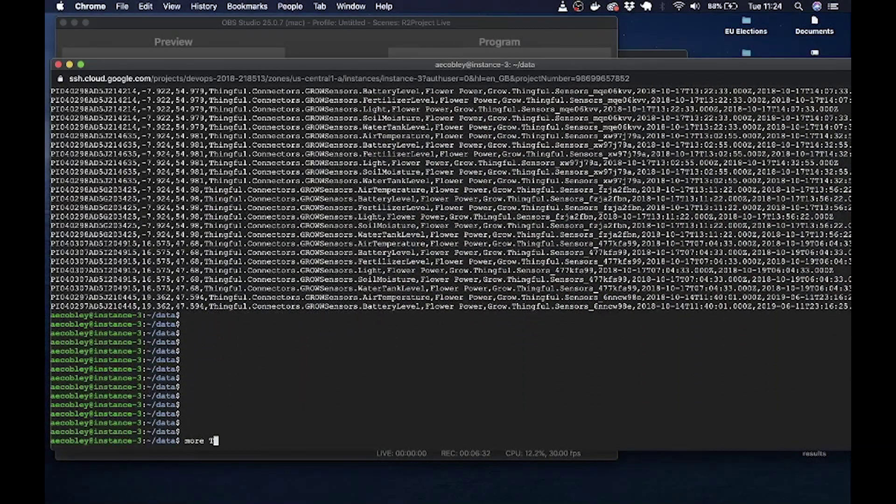
pyautogui.press('Tab')
# Step: Run more TimeSeries.csv and highlight the first line's Device, the 100 battery readings and sTime
pyautogui.press('Return')
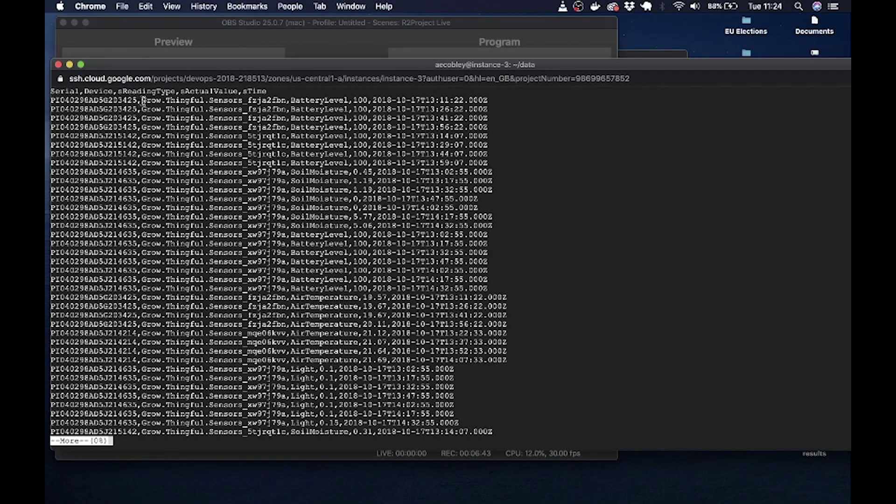
pyautogui.moveTo(143, 100); pyautogui.dragTo(348, 100)
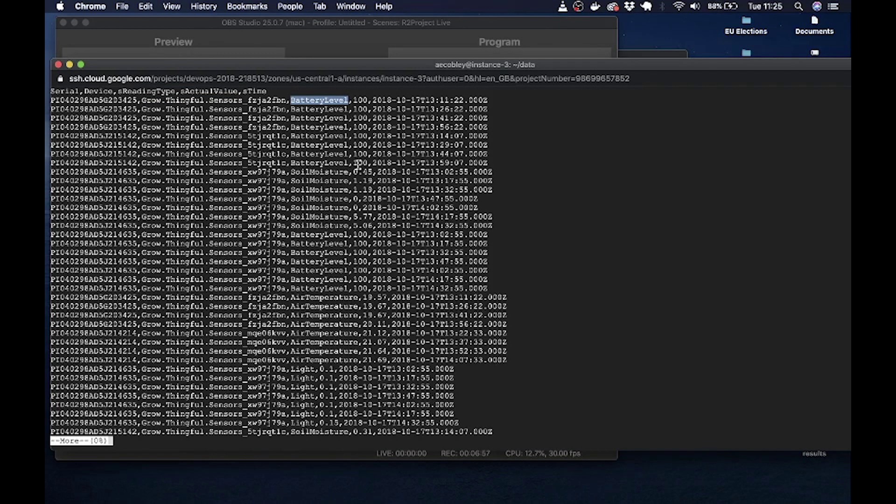
pyautogui.moveTo(353, 100); pyautogui.dragTo(364, 145)
pyautogui.click(360, 113)
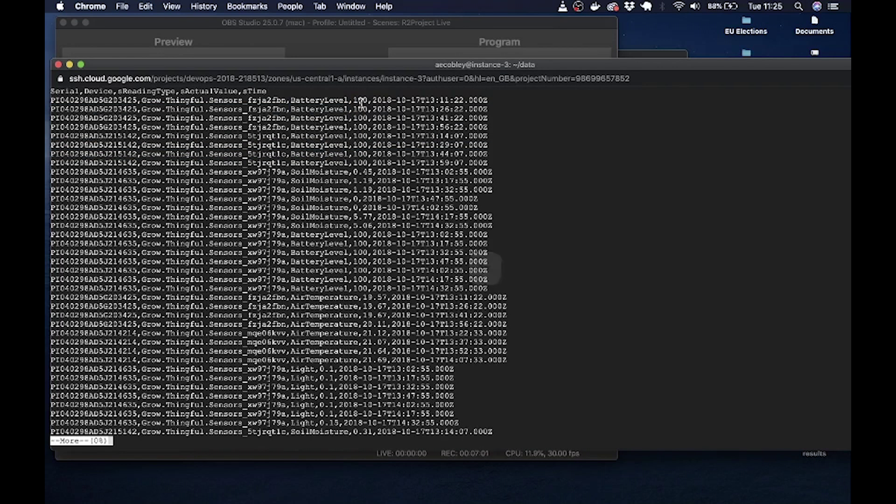
pyautogui.moveTo(373, 99); pyautogui.dragTo(491, 100)
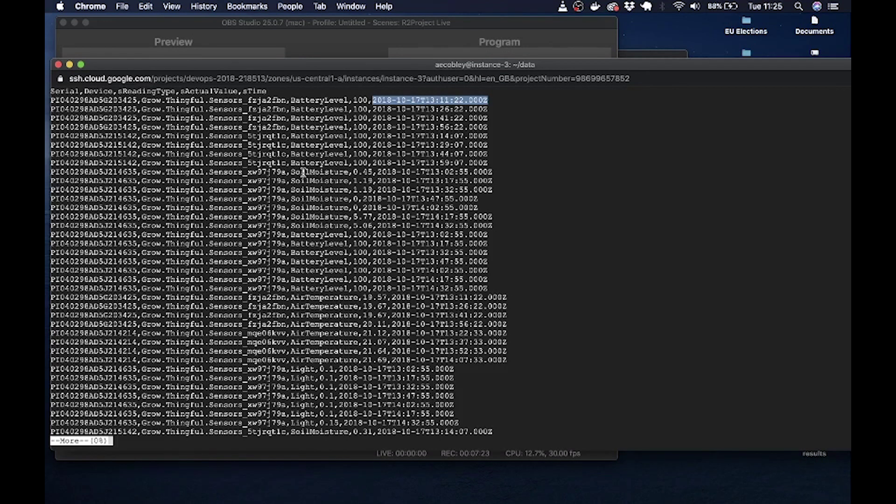
# Step: Highlight the SoilMoisture reading type and the fourth row's serial number, then clear the selection
pyautogui.moveTo(291, 172); pyautogui.dragTo(336, 173)
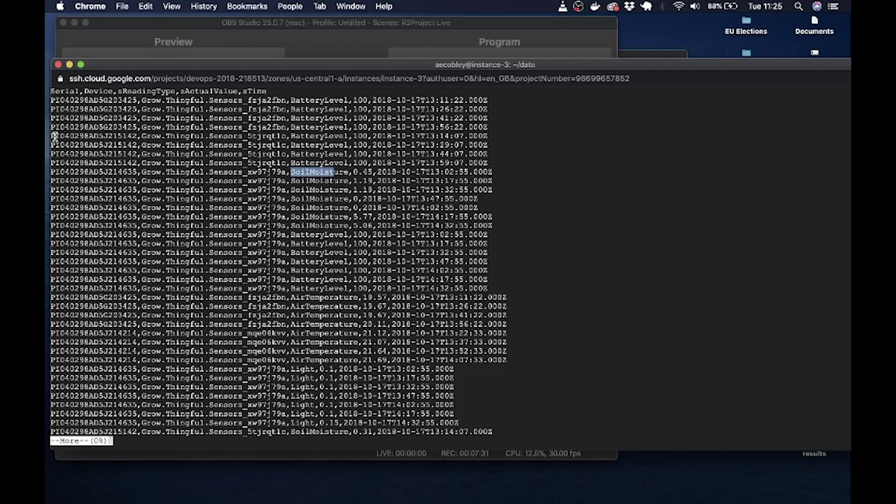
pyautogui.moveTo(55, 127); pyautogui.dragTo(136, 131)
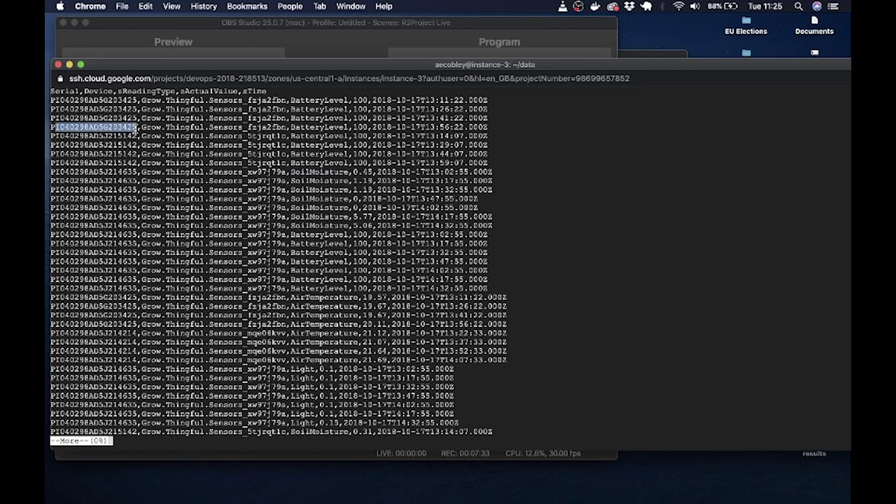
pyautogui.click(114, 135)
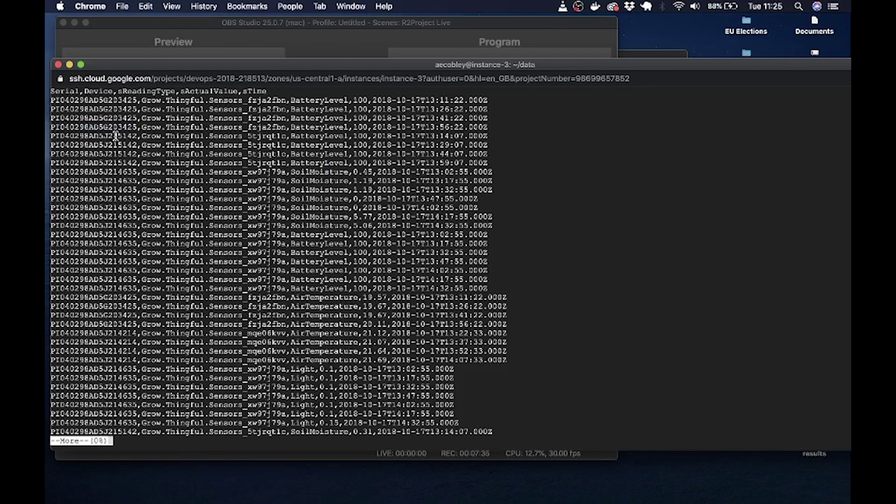